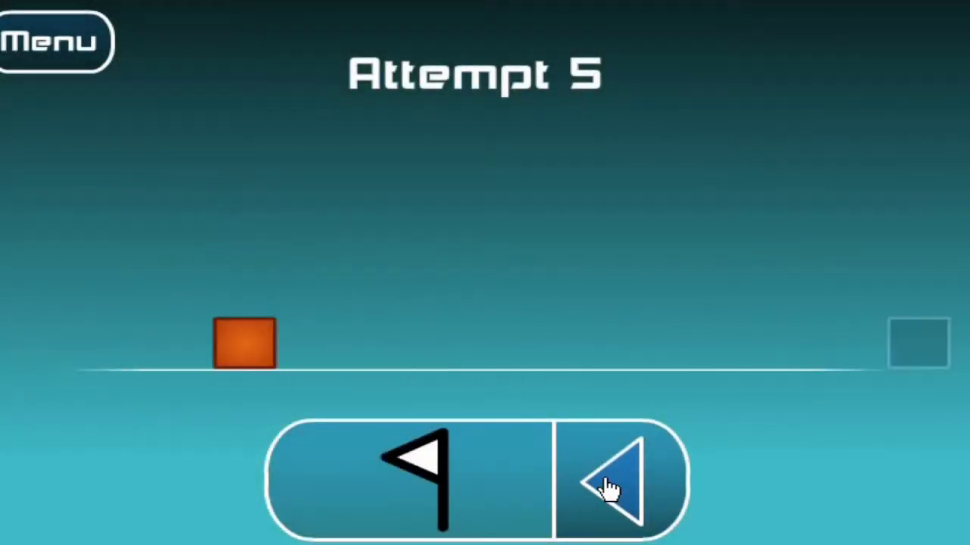
# Jump the cube past every spike and block to reach the End of Flash Version screen
pyautogui.press('space')
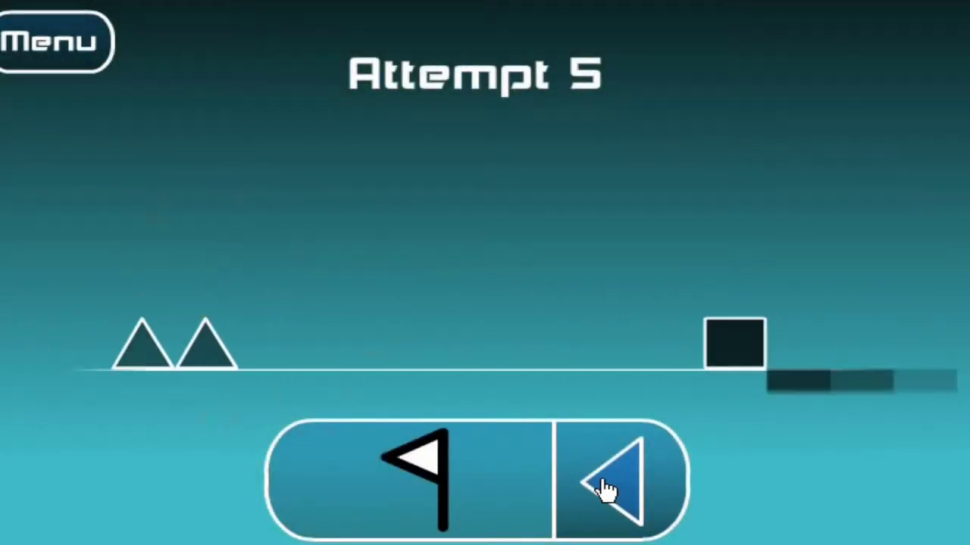
pyautogui.click(606, 491)
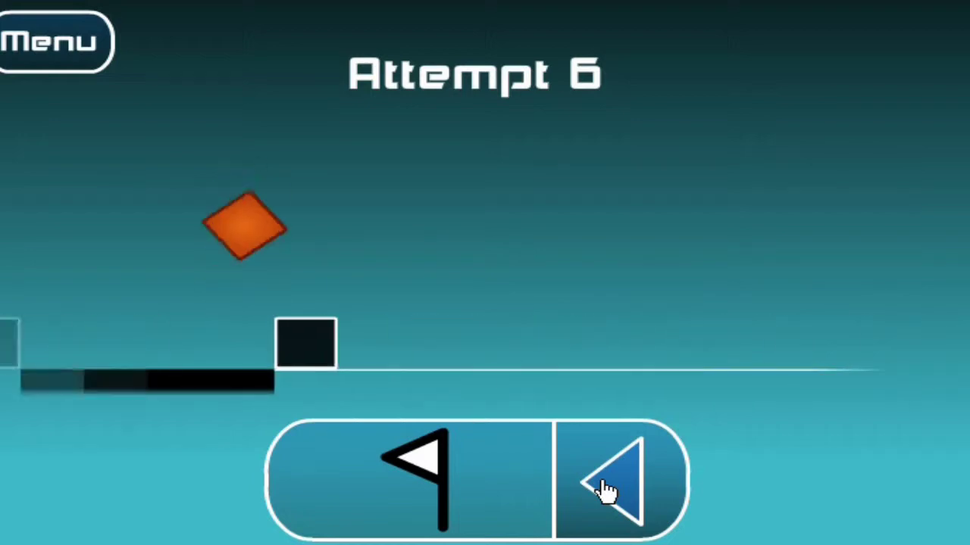
pyautogui.click(602, 492)
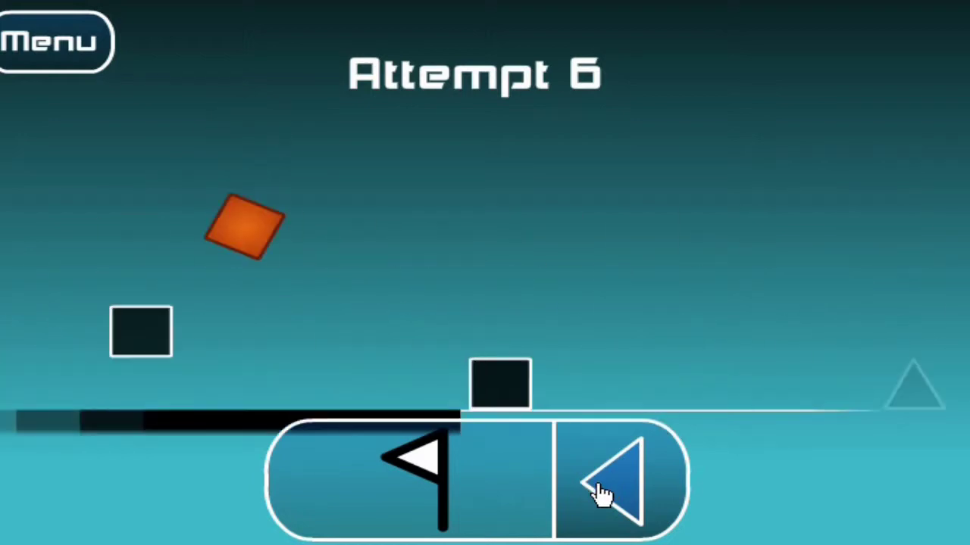
pyautogui.click(603, 492)
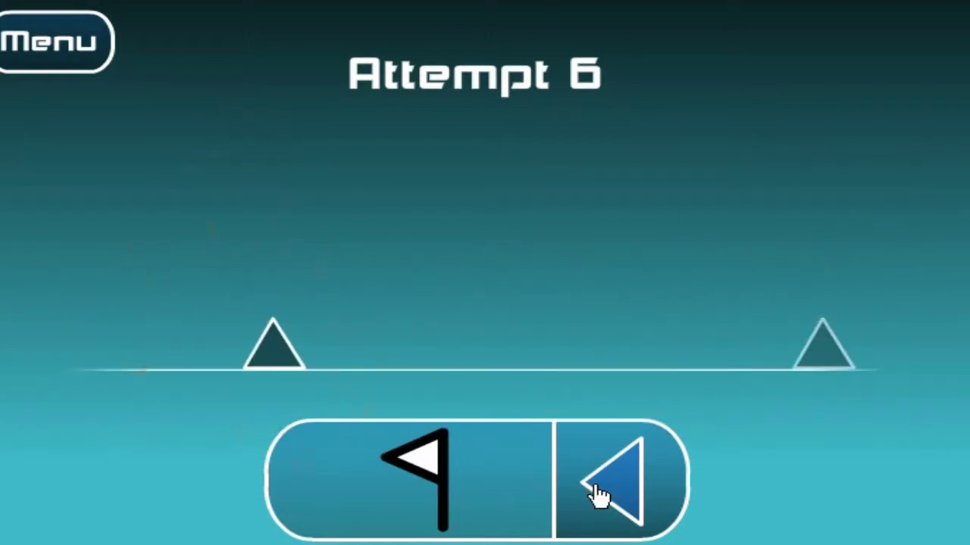
pyautogui.click(599, 494)
pyautogui.click(597, 496)
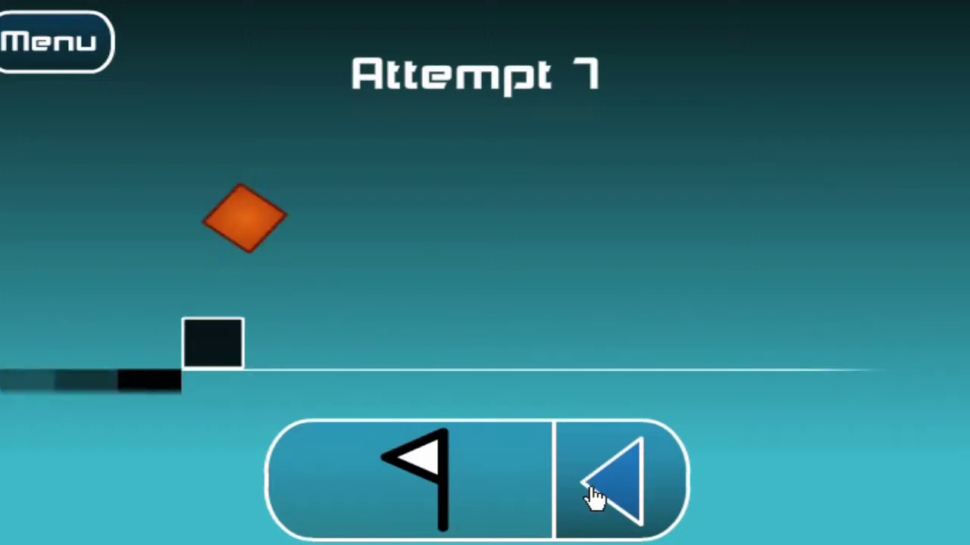
pyautogui.click(596, 496)
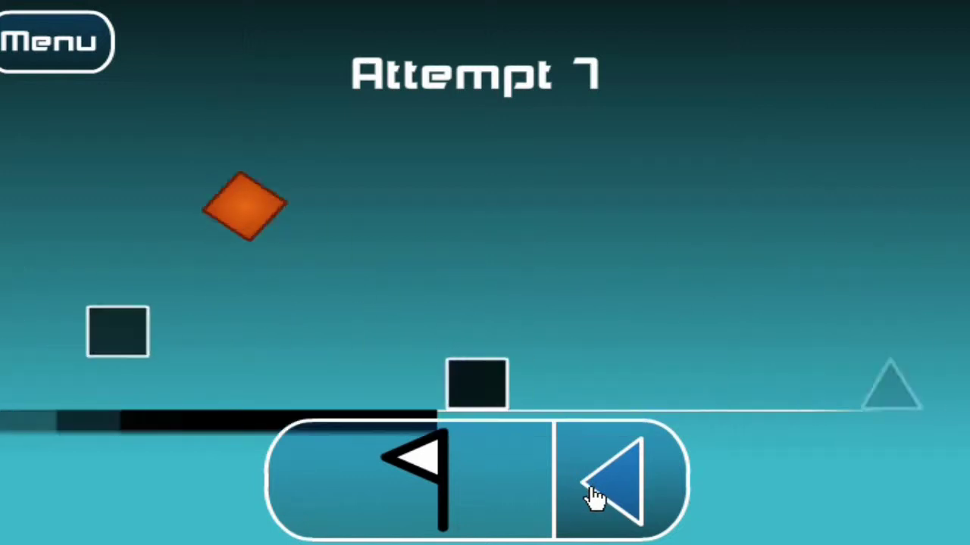
pyautogui.click(597, 496)
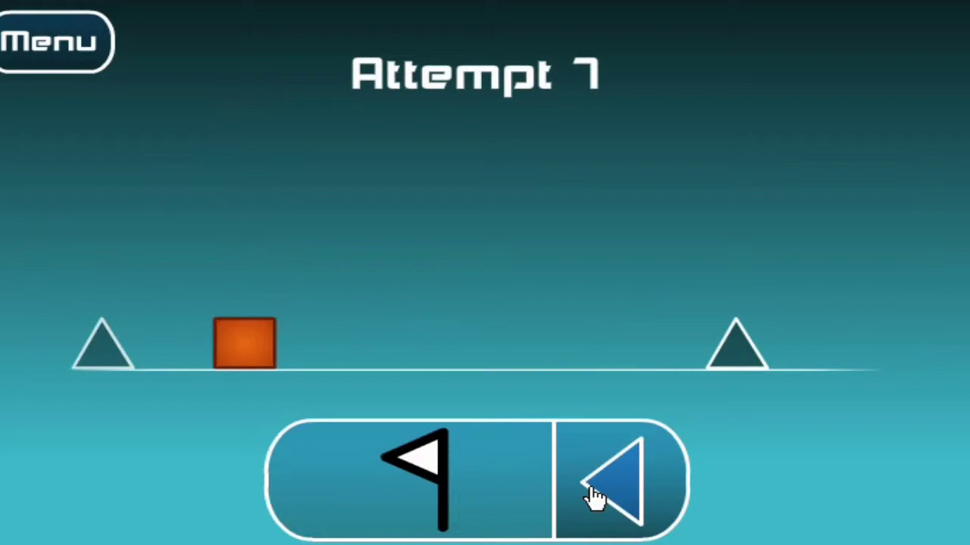
pyautogui.click(597, 496)
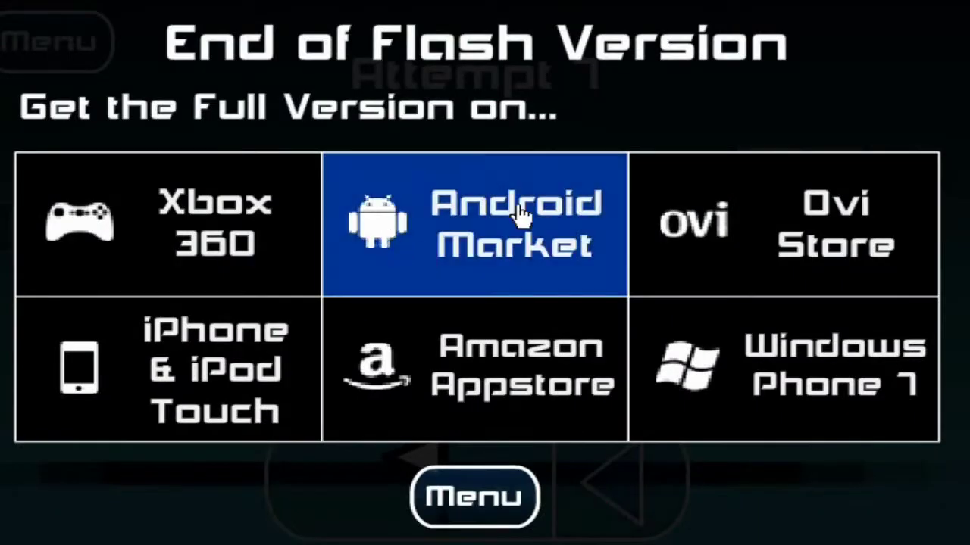
# Return to the menu, start a practice-mode run, and jump past the pit and spikes
pyautogui.click(473, 496)
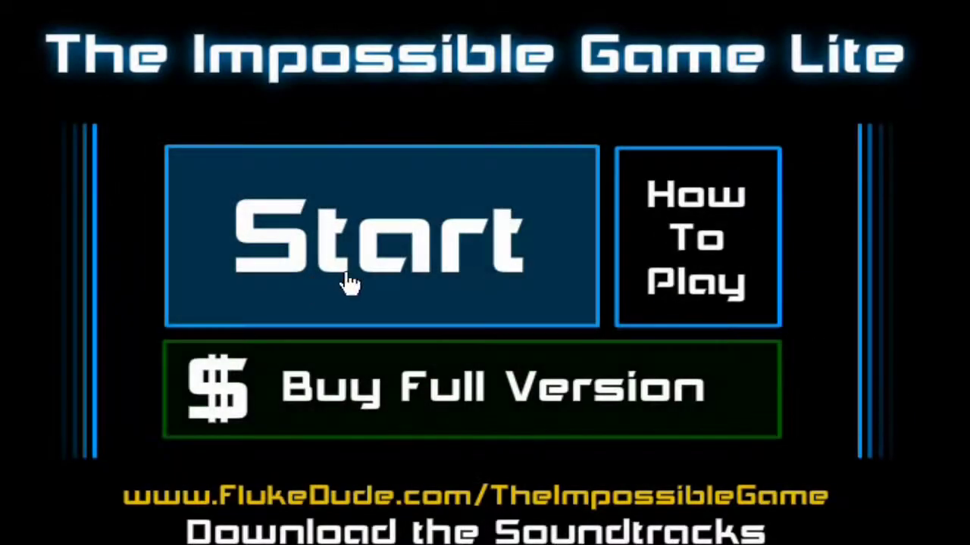
pyautogui.click(374, 259)
pyautogui.click(409, 462)
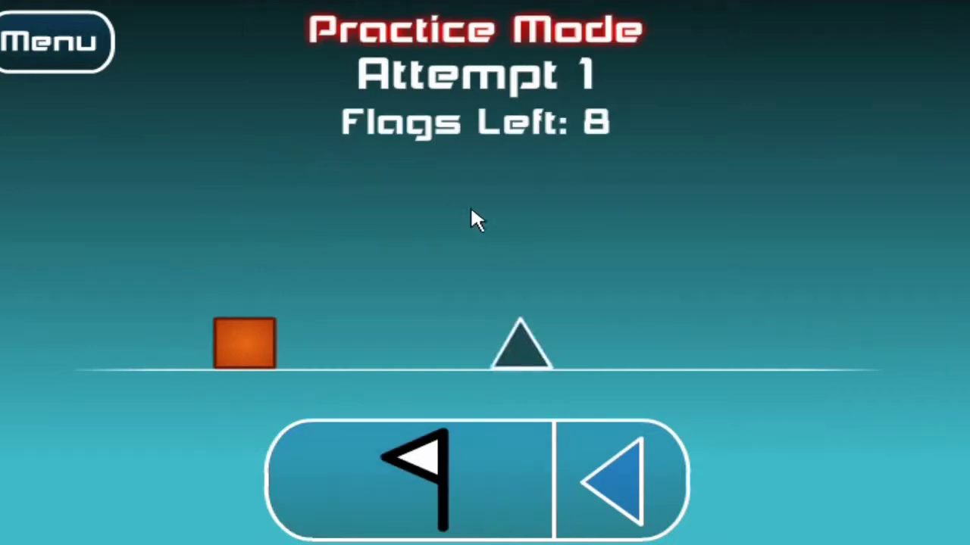
pyautogui.click(454, 201)
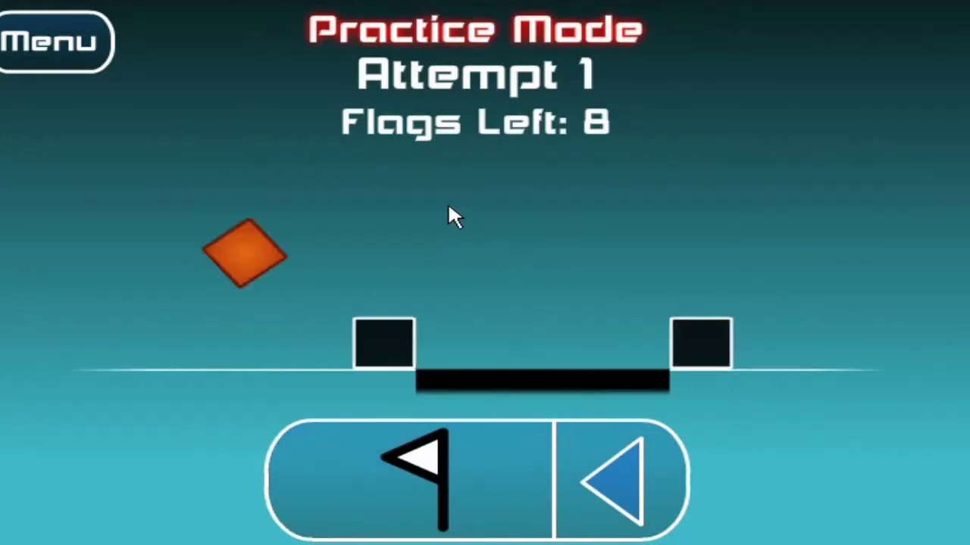
pyautogui.click(472, 247)
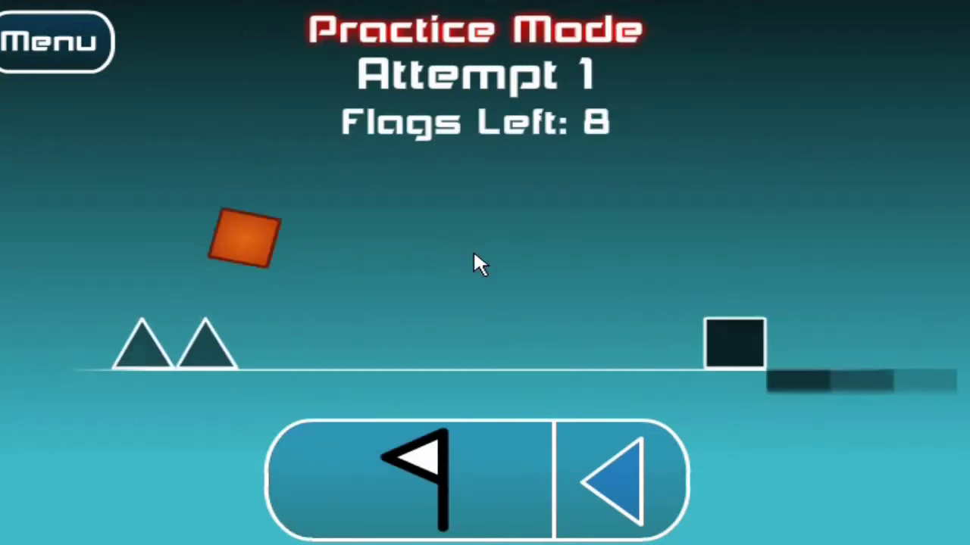
pyautogui.click(450, 294)
pyautogui.click(436, 305)
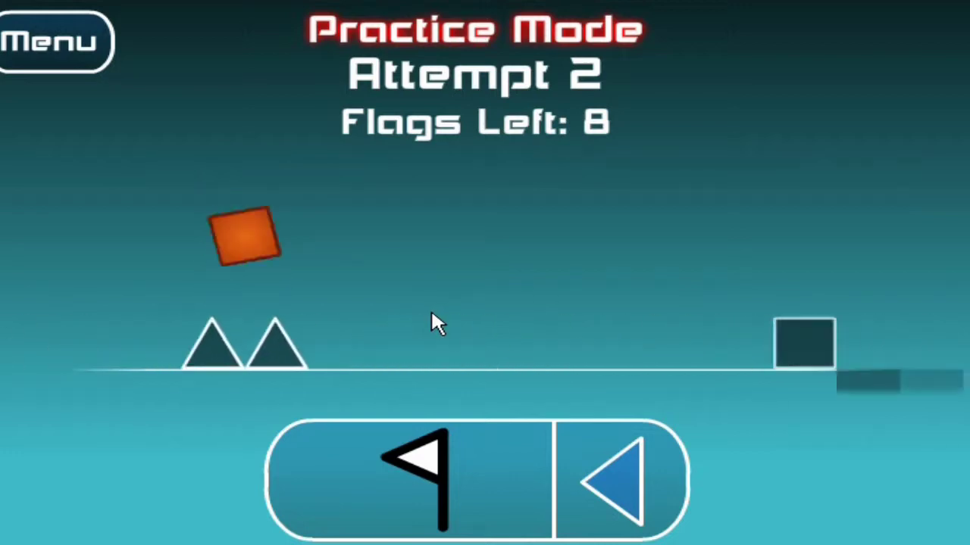
# Exit practice mode from the pause menu and start a fresh normal run
pyautogui.click(611, 477)
pyautogui.click(46, 45)
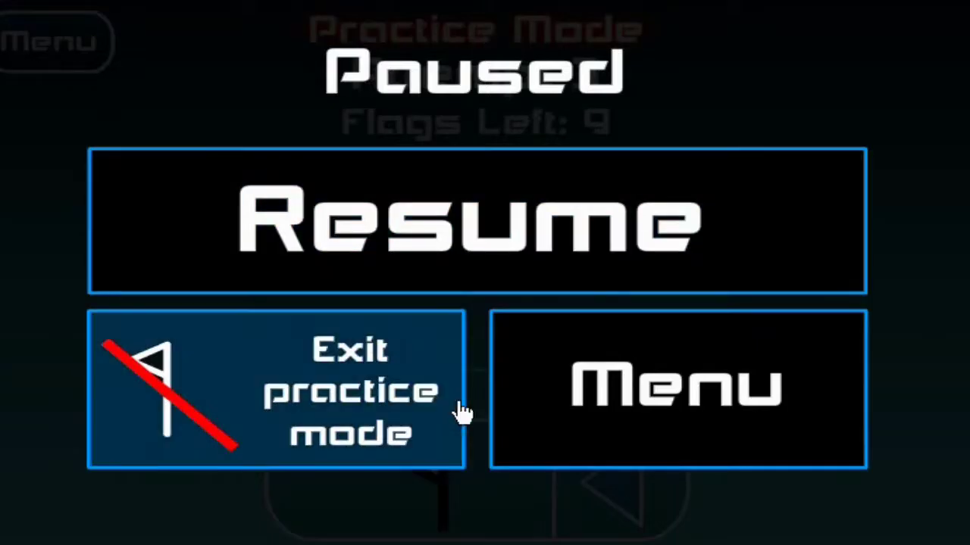
pyautogui.click(440, 402)
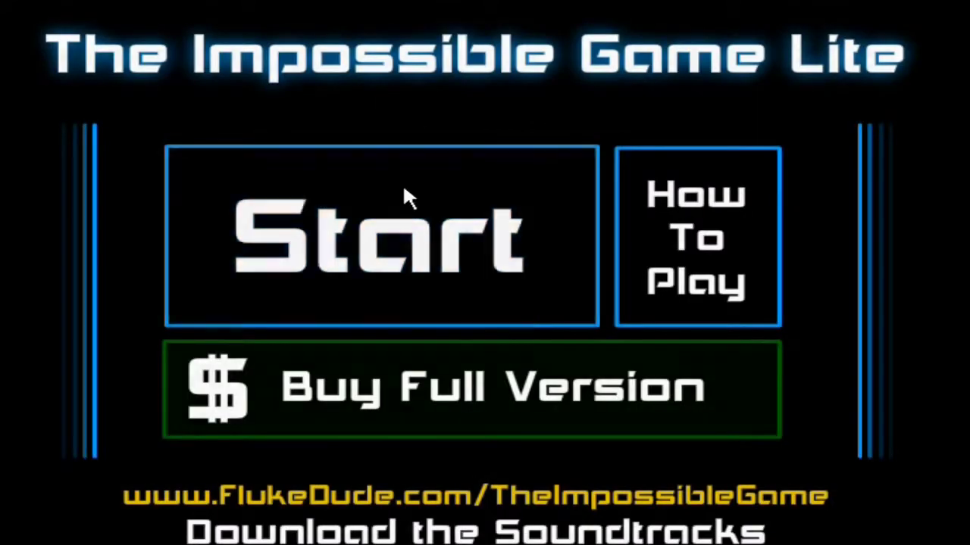
pyautogui.click(402, 195)
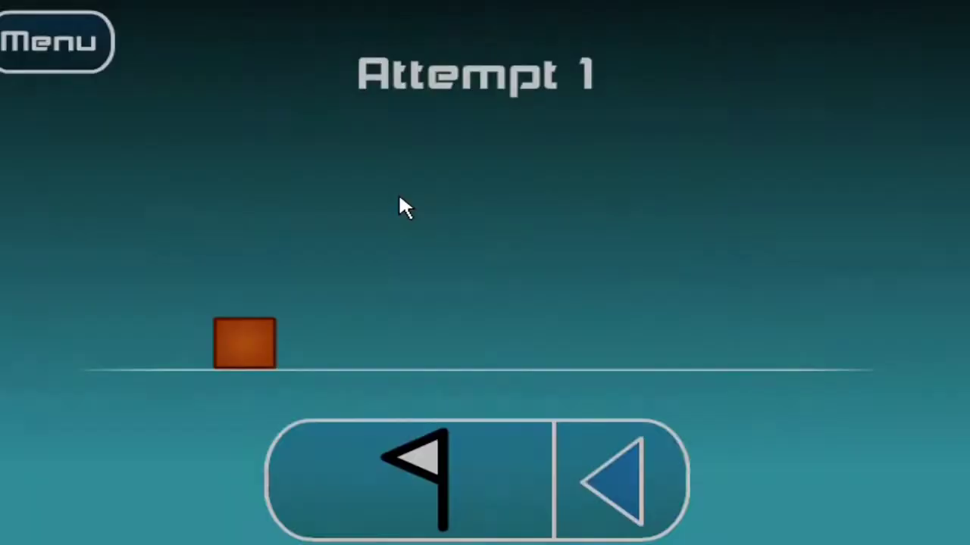
pyautogui.click(613, 465)
pyautogui.click(681, 313)
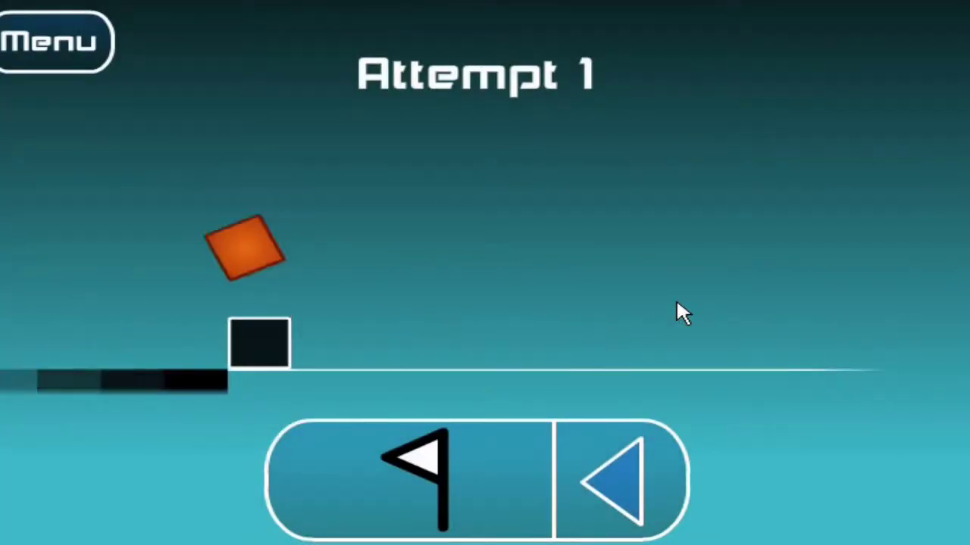
pyautogui.click(682, 313)
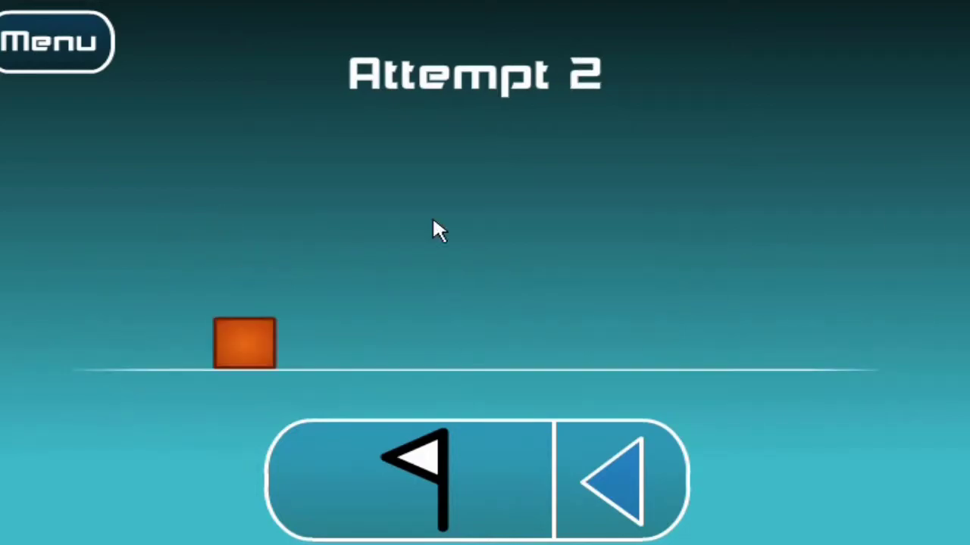
# Quit to the main menu and begin another run, jumping over the blocks
pyautogui.press('Escape')
pyautogui.click(634, 422)
pyautogui.click(428, 265)
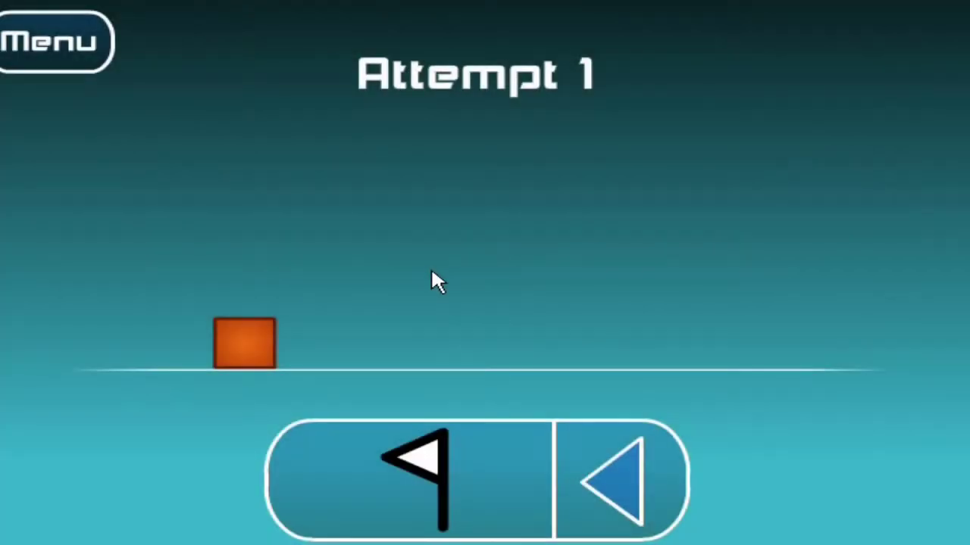
pyautogui.click(617, 477)
pyautogui.click(617, 478)
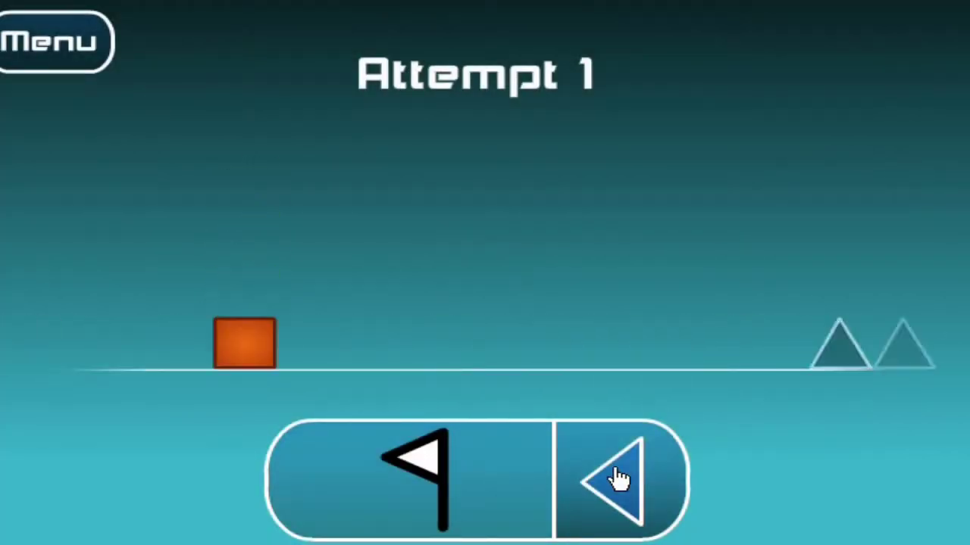
# Quit to the main menu again and start a new Attempt 1 run
pyautogui.press('Escape')
pyautogui.click(674, 386)
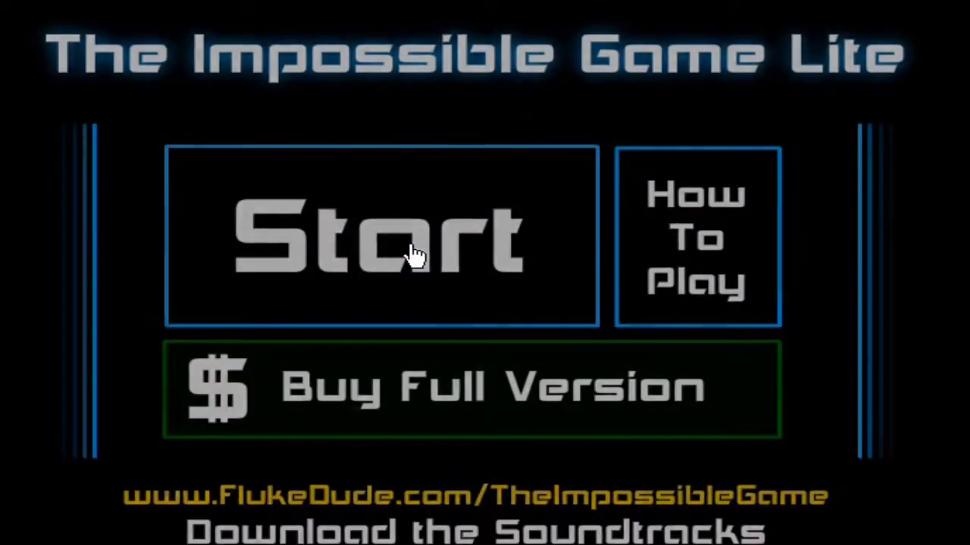
pyautogui.click(413, 250)
pyautogui.click(648, 473)
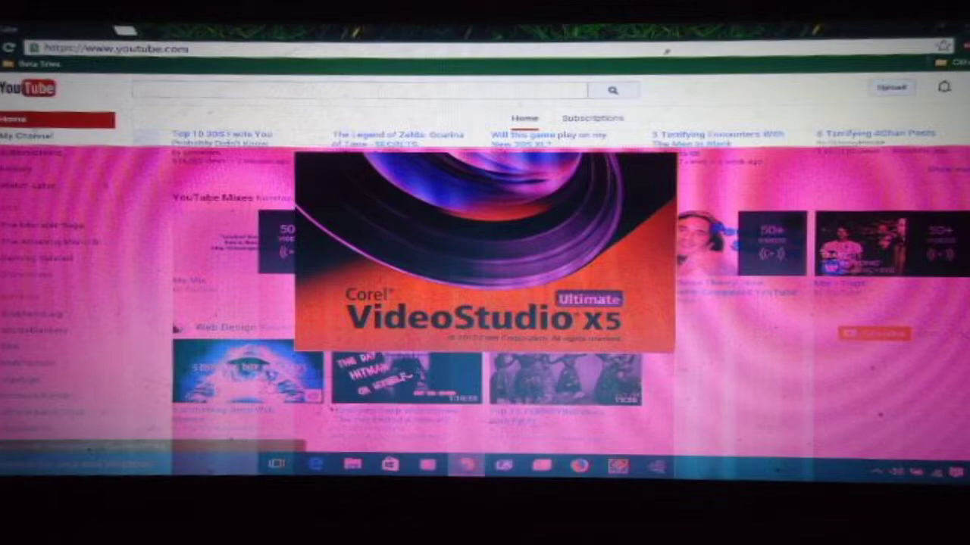
# Jump a block and a spike, then exit to the menu and restart the level
pyautogui.press('space')
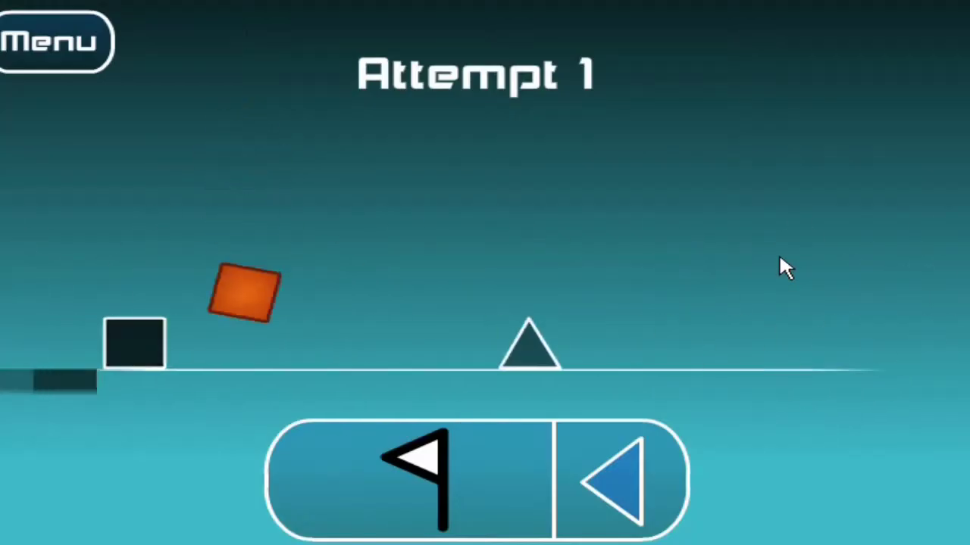
pyautogui.press('space')
pyautogui.click(57, 42)
pyautogui.click(674, 386)
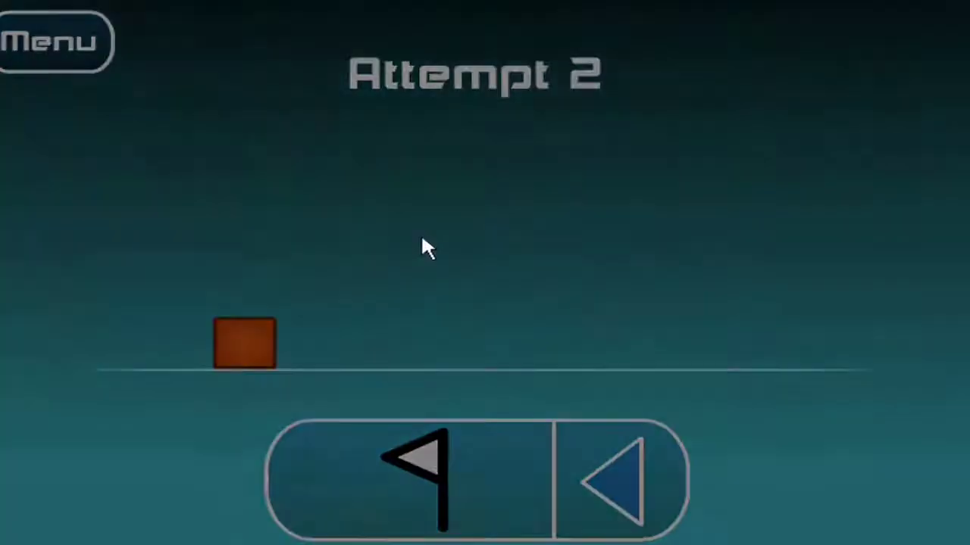
pyautogui.click(421, 233)
# Jump the spike and black block, then start two more runs
pyautogui.press('space')
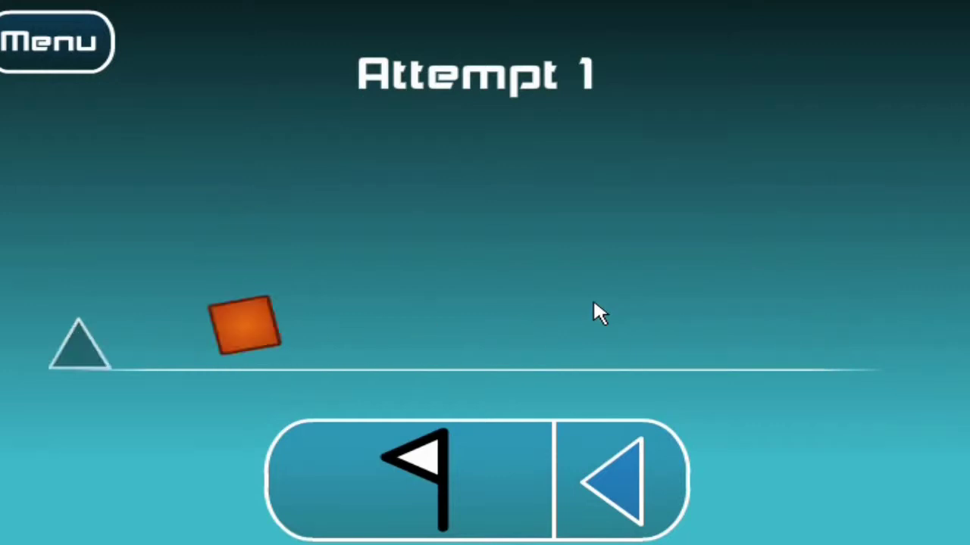
pyautogui.press('space')
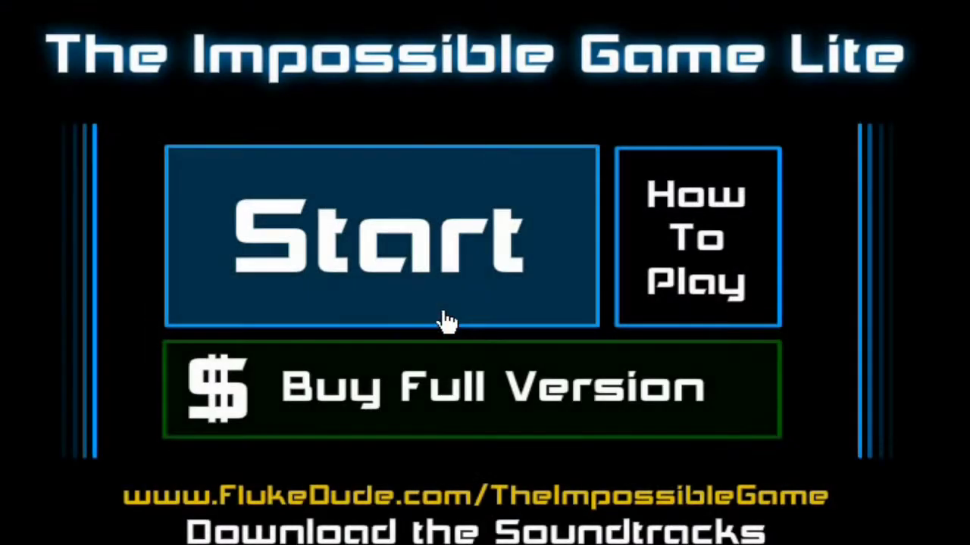
pyautogui.click(447, 320)
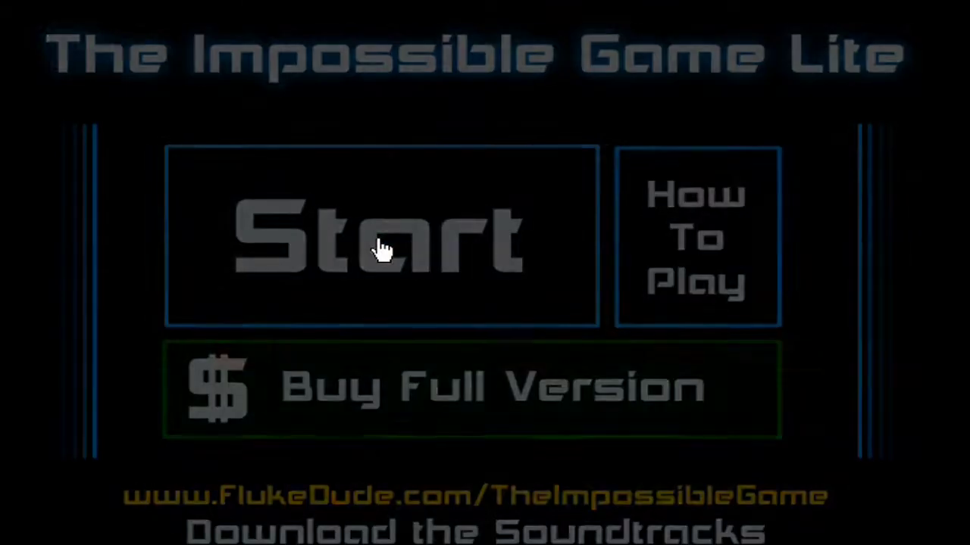
pyautogui.click(381, 248)
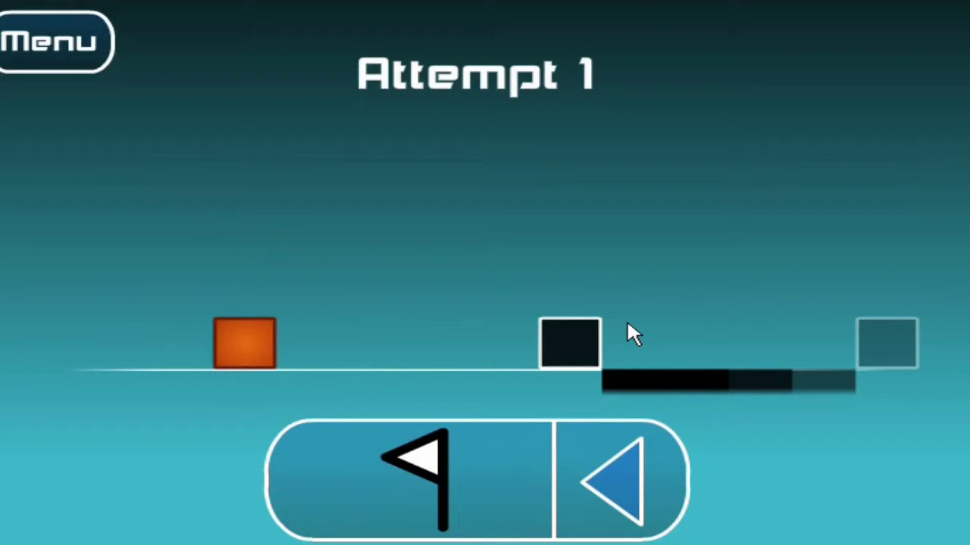
# Pause and exit to the title screen twice, starting a new level each time
pyautogui.press('Escape')
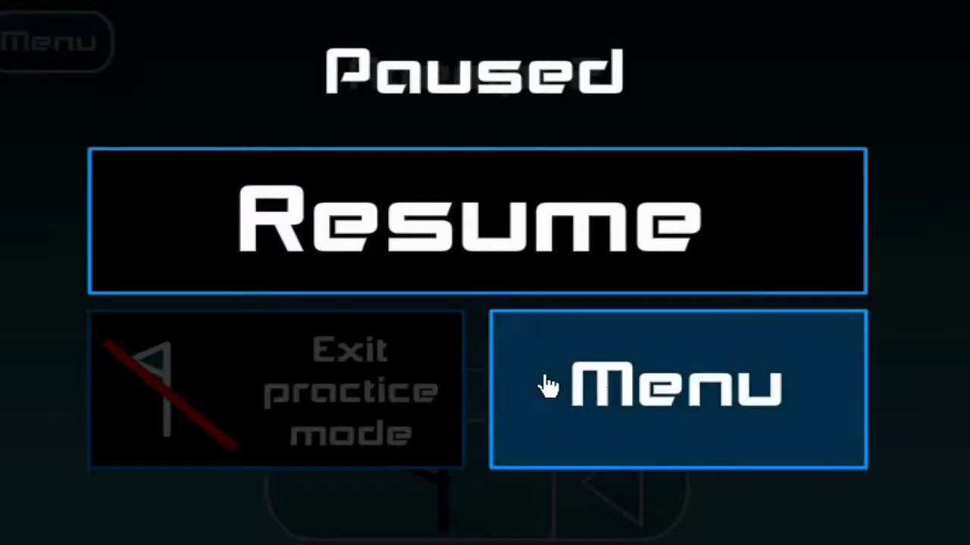
pyautogui.click(549, 387)
pyautogui.click(394, 281)
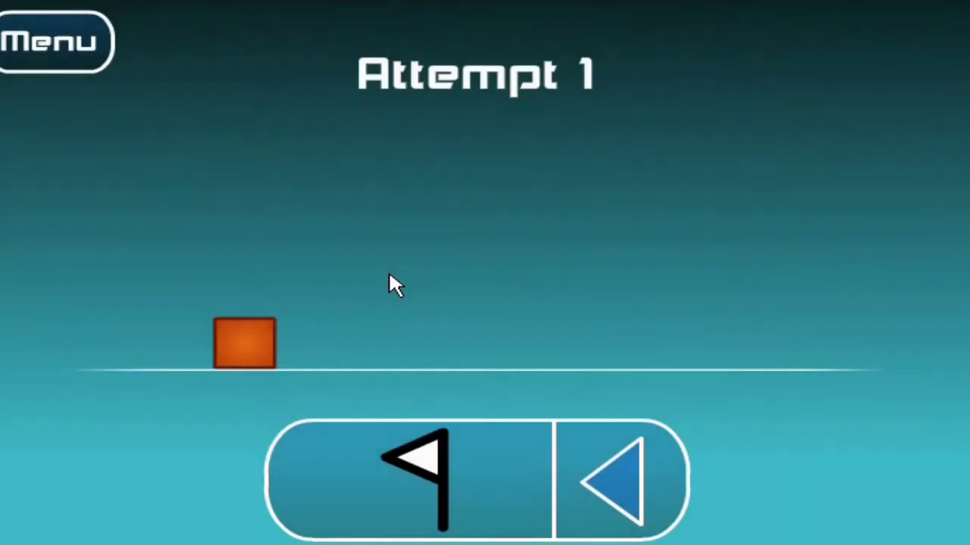
pyautogui.click(106, 42)
pyautogui.click(545, 378)
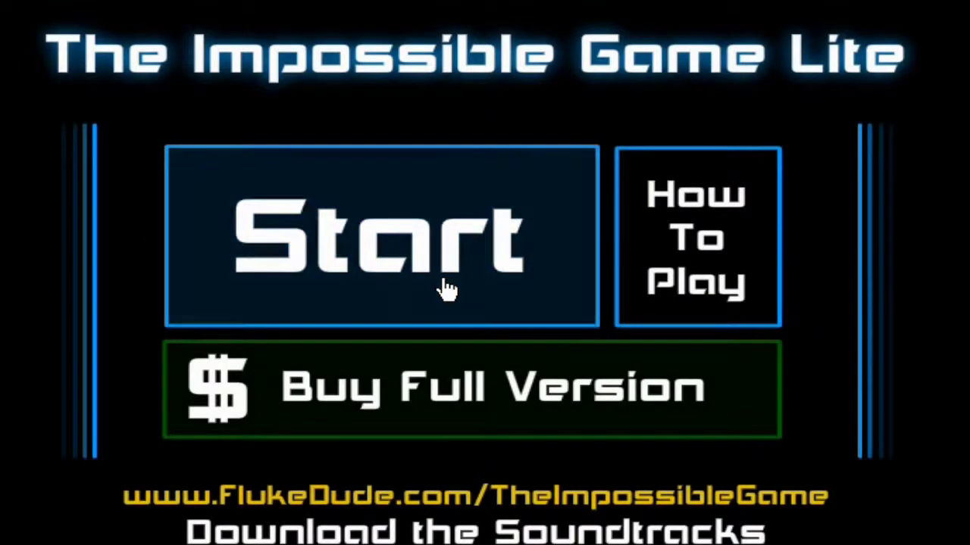
pyautogui.click(447, 284)
# Start fresh Attempt 1 runs repeatedly, jumping the cube over spikes and obstacles
pyautogui.click(485, 267)
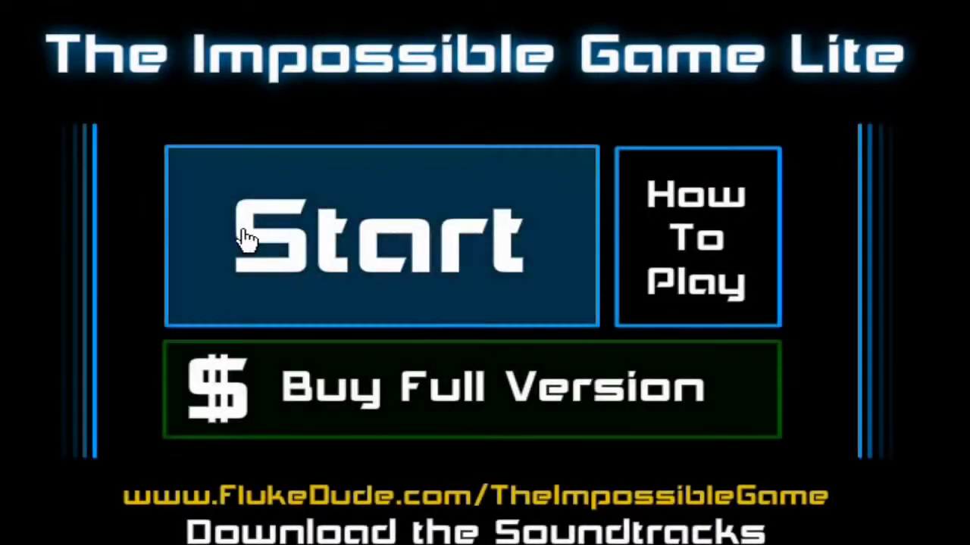
pyautogui.click(242, 228)
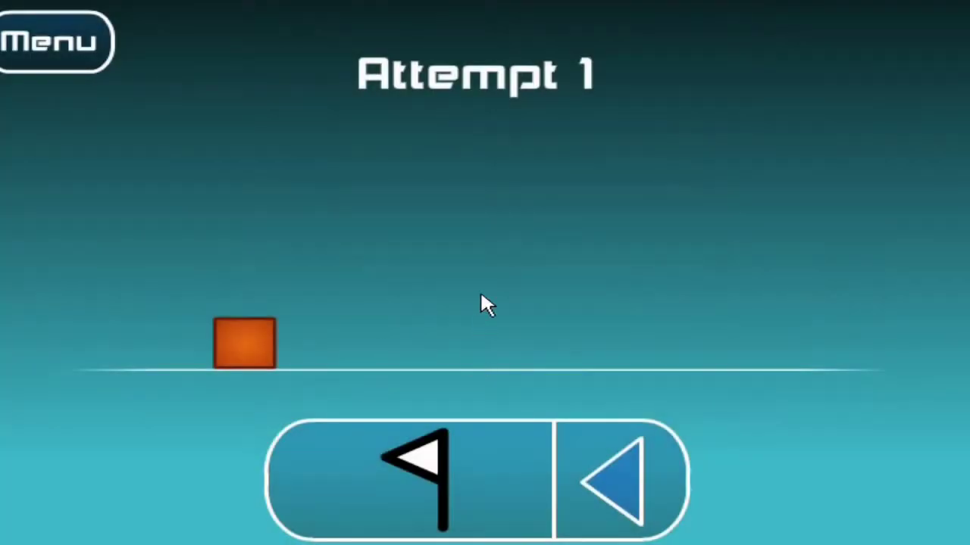
pyautogui.click(485, 305)
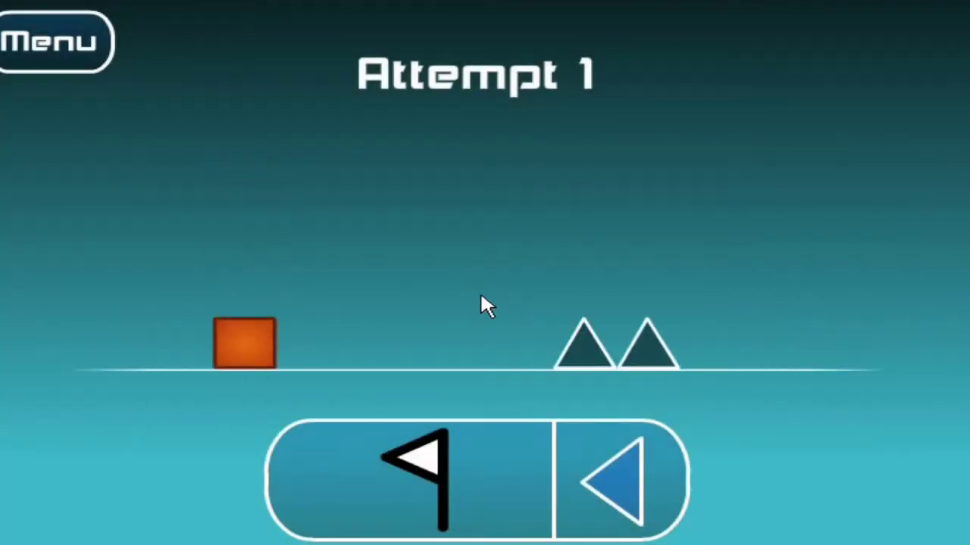
pyautogui.click(485, 305)
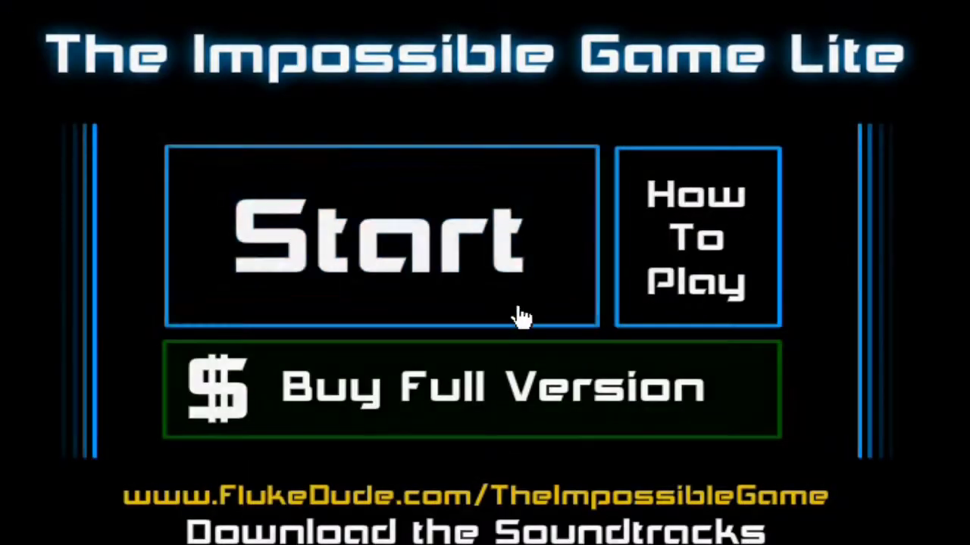
pyautogui.click(520, 313)
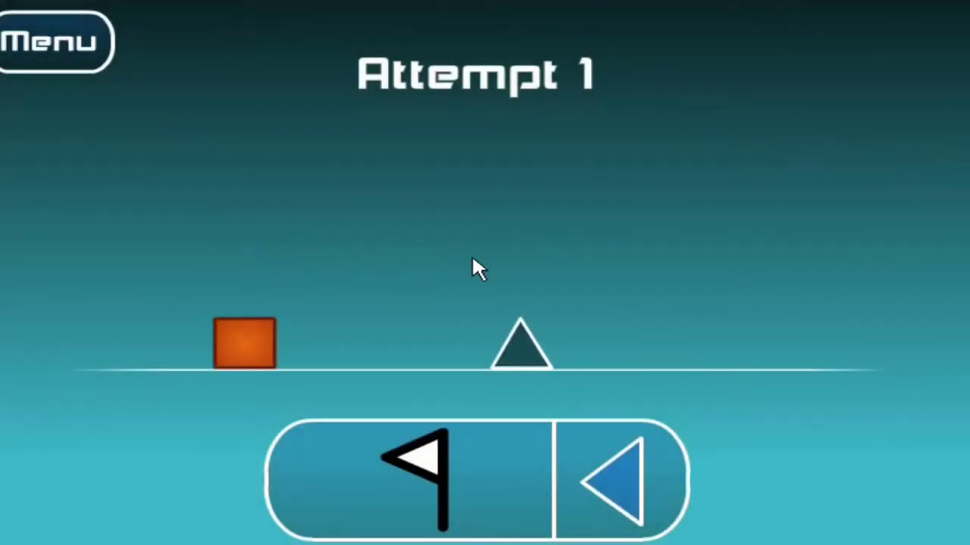
pyautogui.click(471, 253)
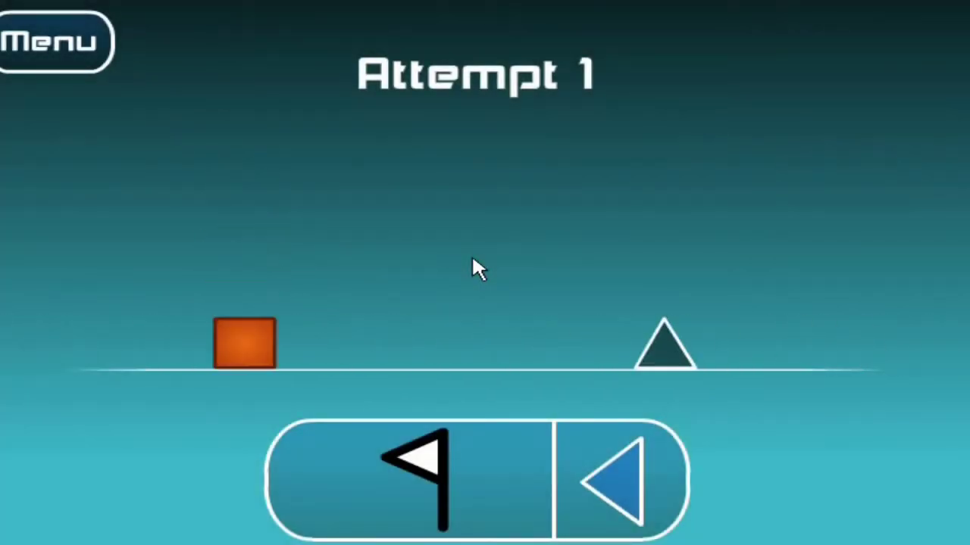
pyautogui.click(471, 253)
pyautogui.press('Escape')
pyautogui.click(656, 461)
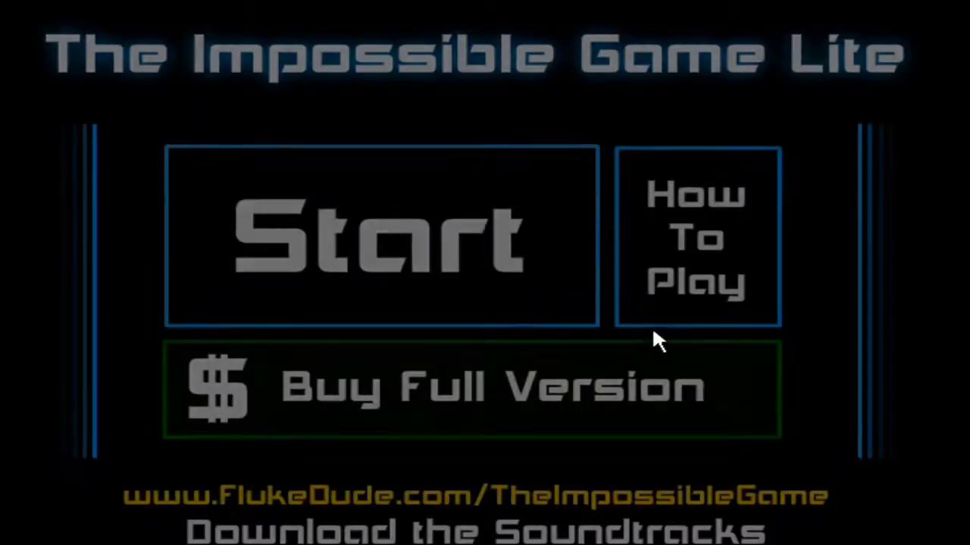
pyautogui.click(521, 246)
pyautogui.click(526, 261)
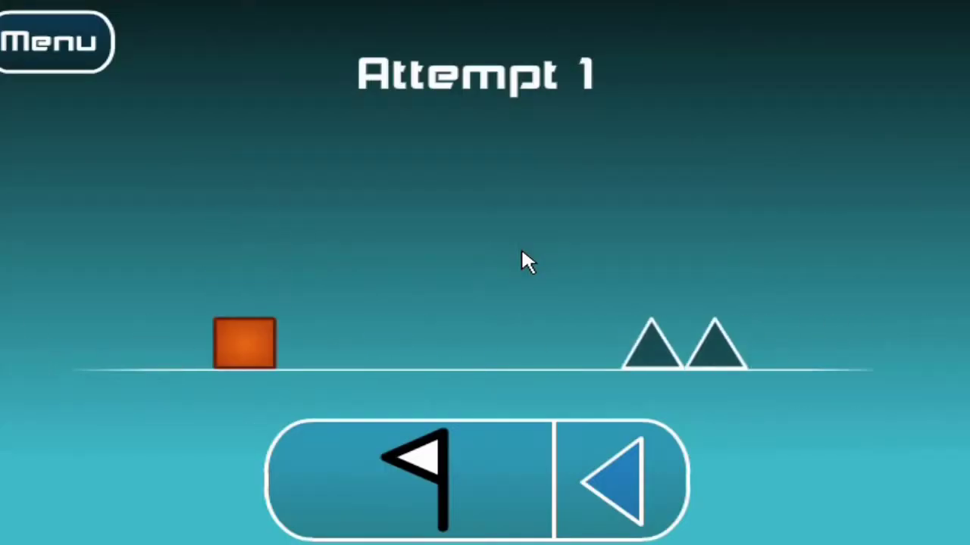
pyautogui.click(527, 261)
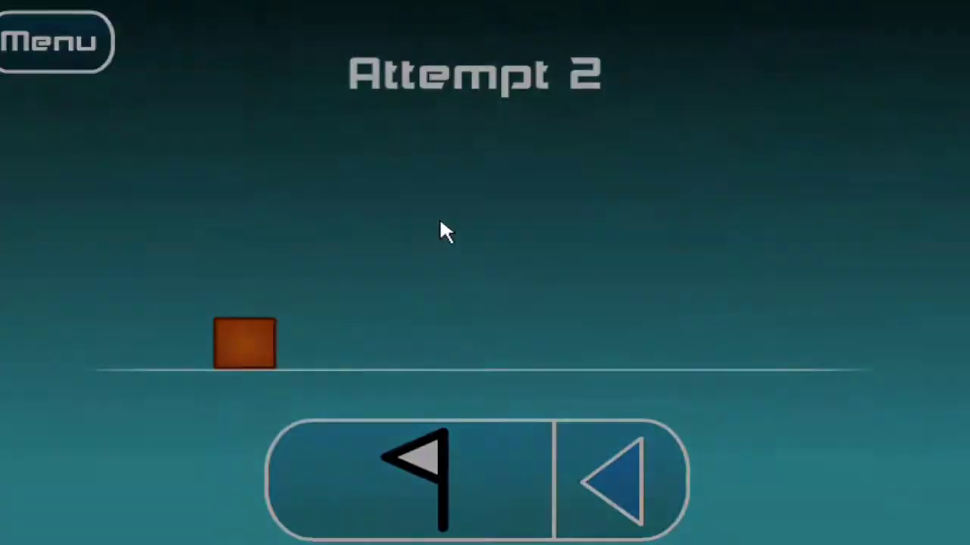
pyautogui.press('Escape')
pyautogui.click(515, 282)
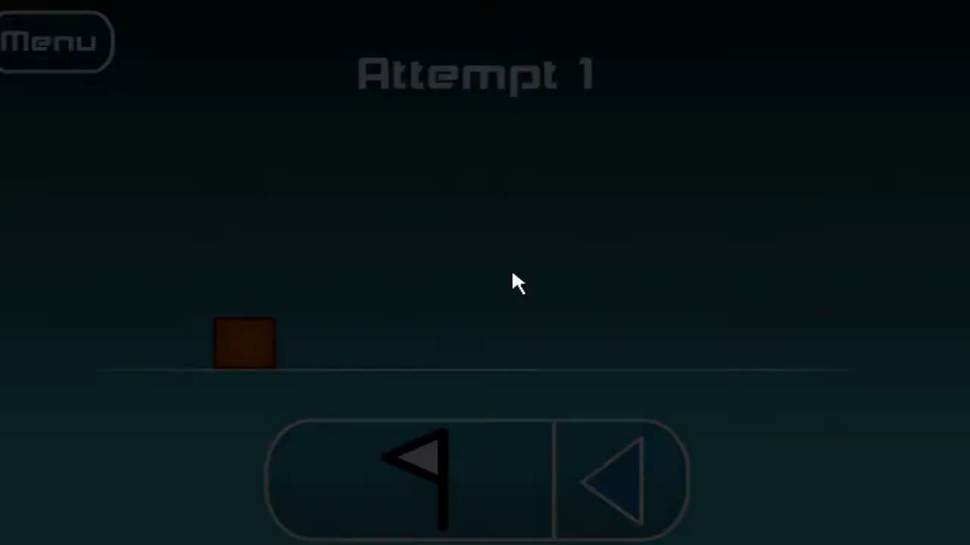
pyautogui.click(515, 282)
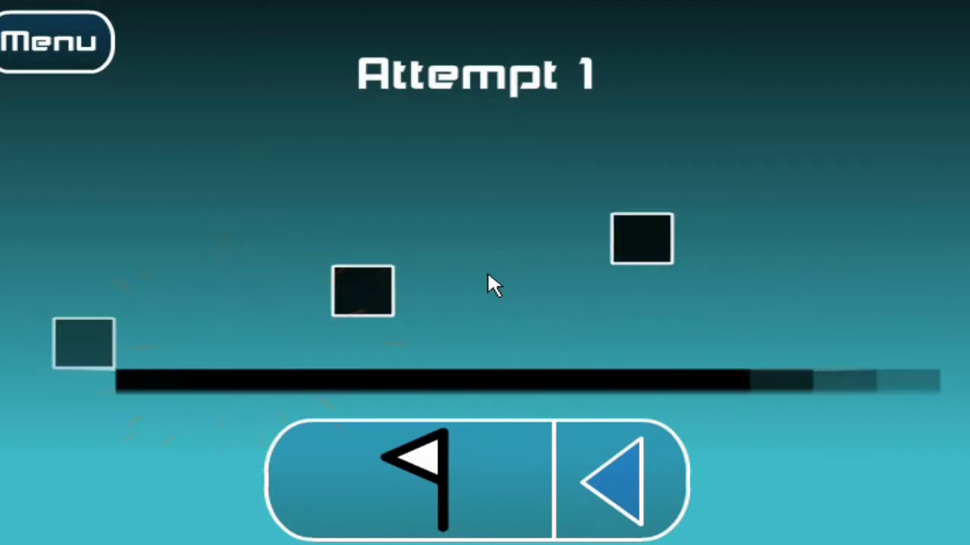
pyautogui.press('Escape')
pyautogui.click(645, 339)
pyautogui.click(400, 235)
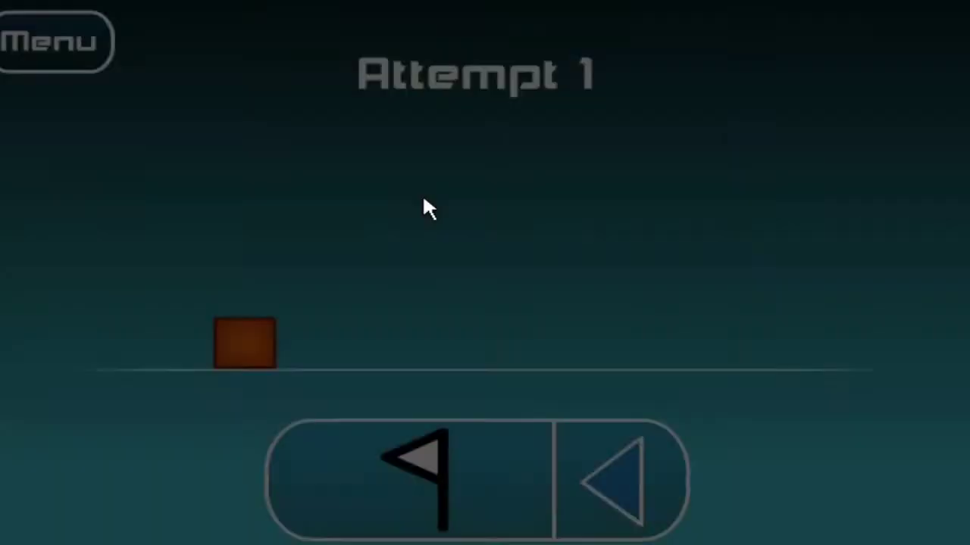
pyautogui.click(428, 208)
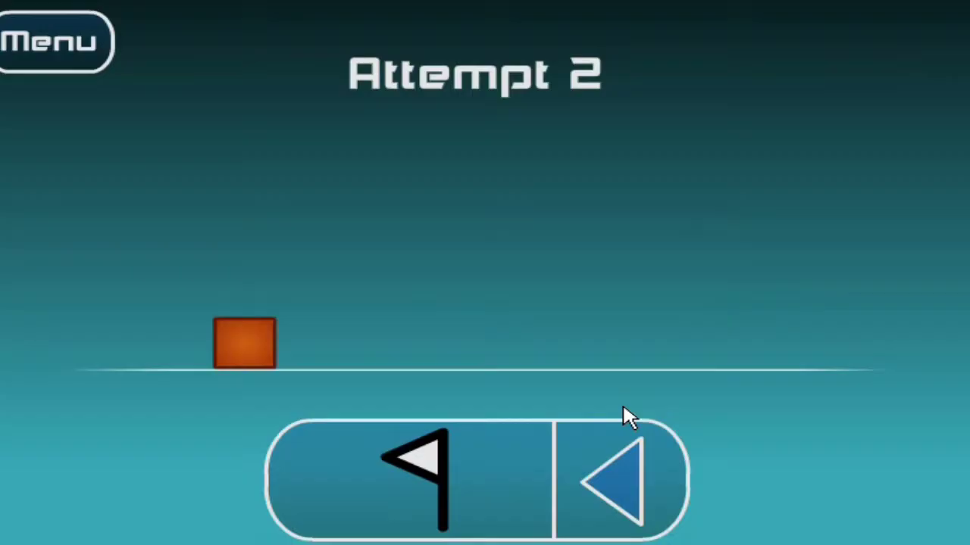
pyautogui.click(56, 41)
pyautogui.click(412, 296)
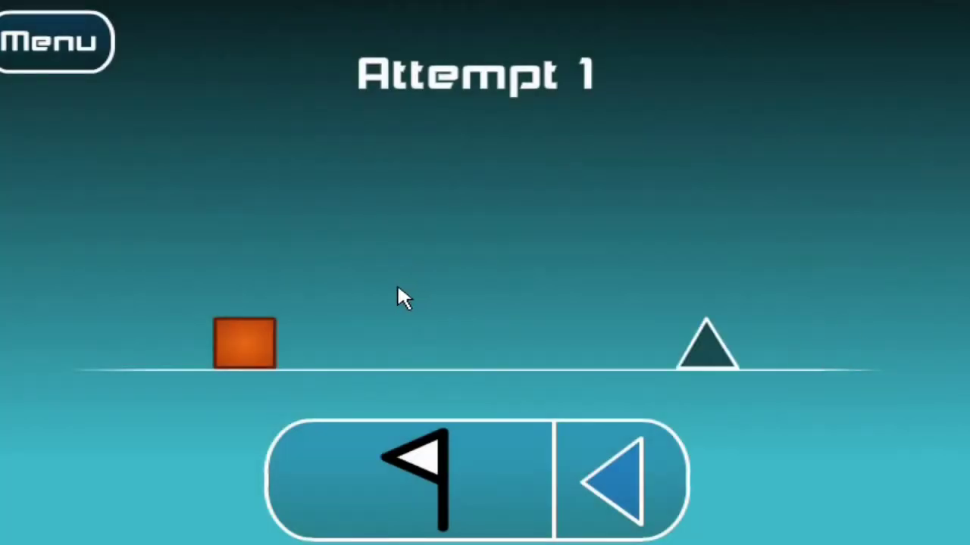
# Exit the paused level to the title screen, start a new level, and jump the spikes
pyautogui.click(53, 42)
pyautogui.click(731, 440)
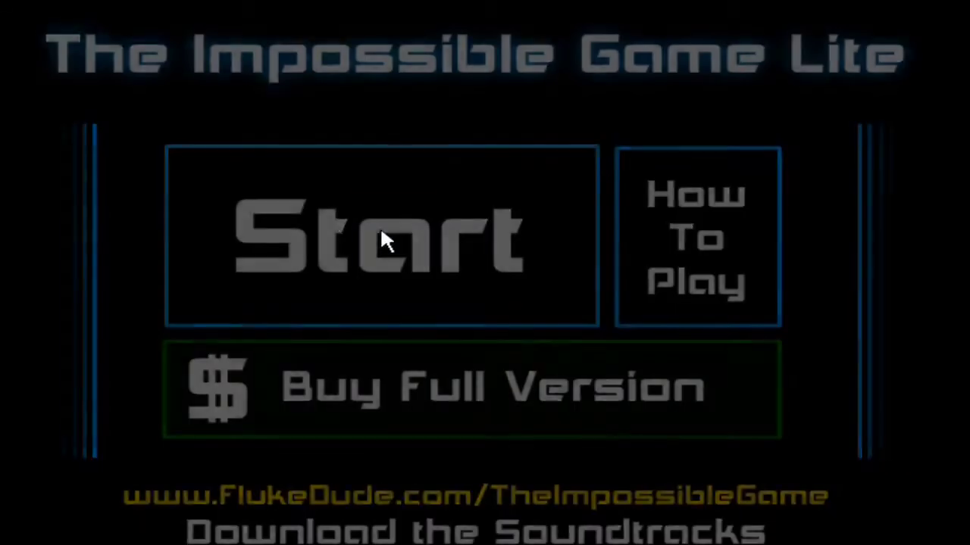
pyautogui.click(420, 272)
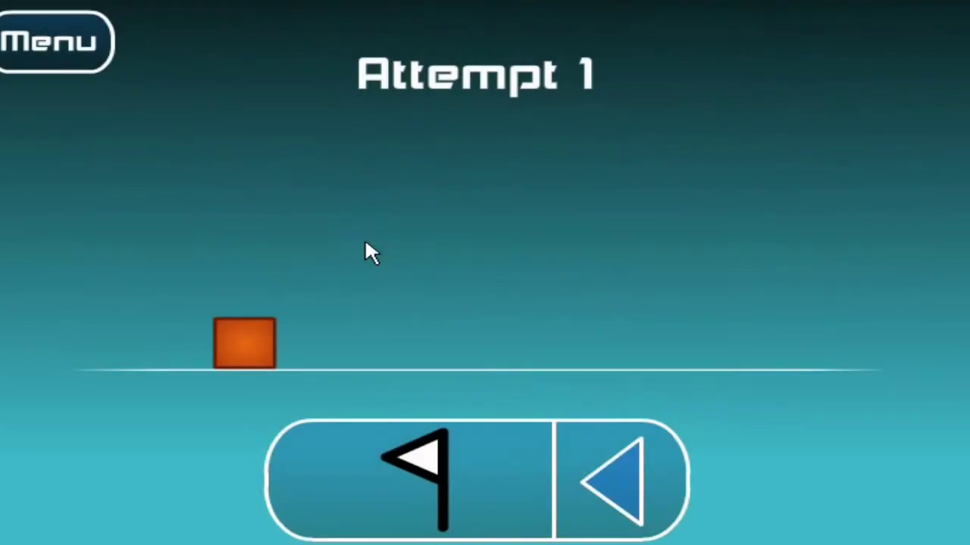
pyautogui.click(475, 335)
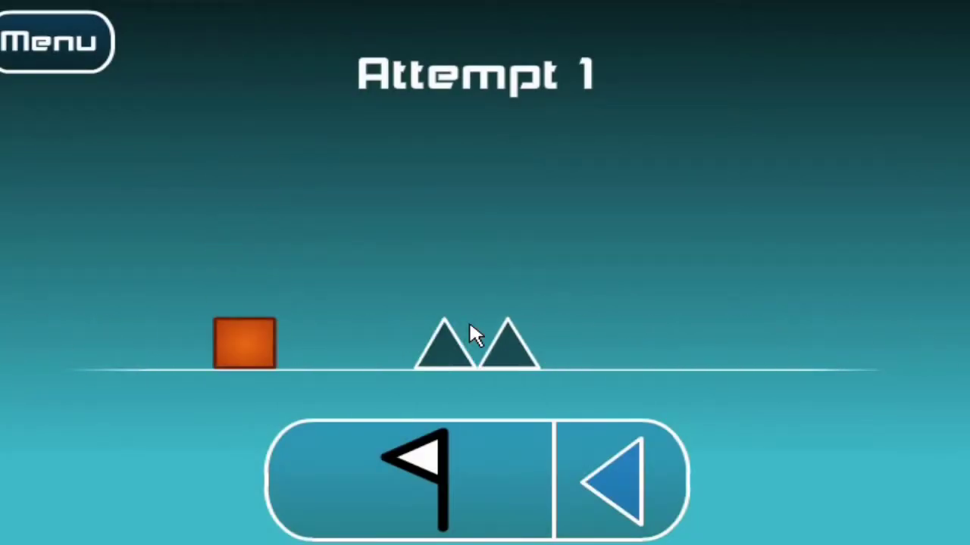
# Exit again after the cube dies, then start another level and jump spikes and blocks
pyautogui.press('Escape')
pyautogui.click(643, 443)
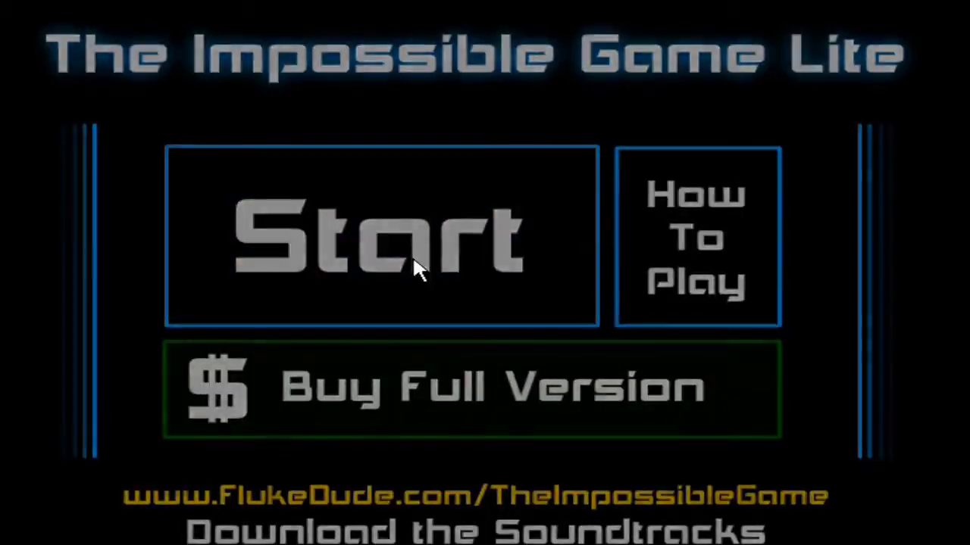
pyautogui.click(412, 254)
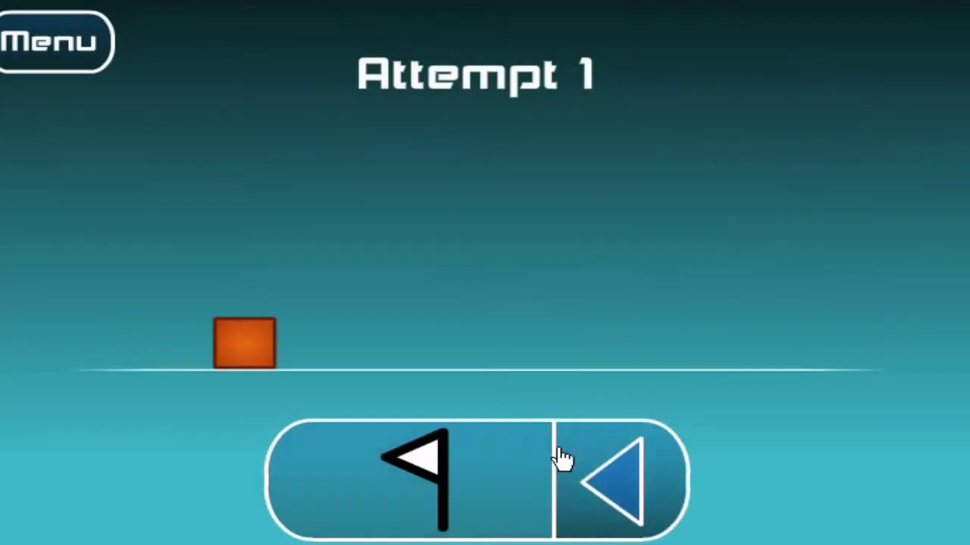
pyautogui.click(467, 272)
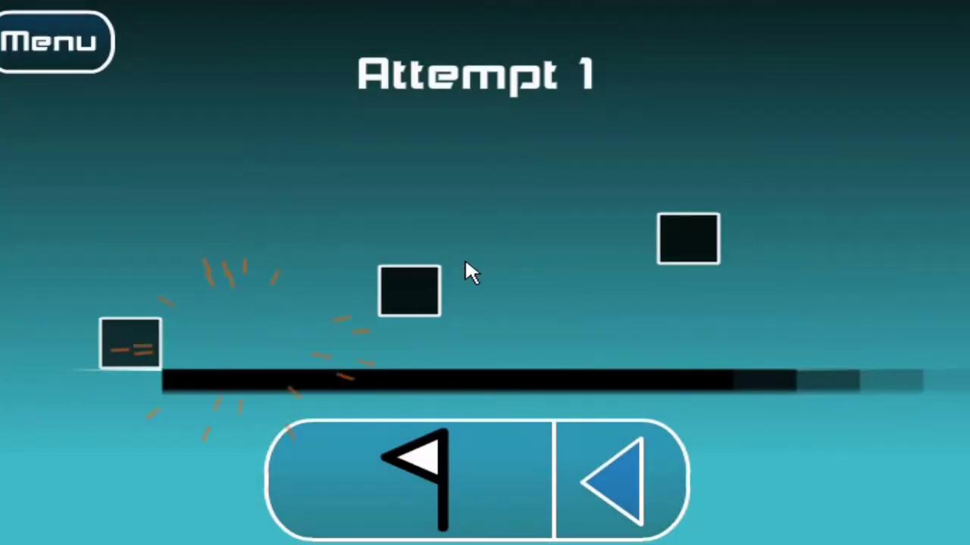
pyautogui.click(522, 294)
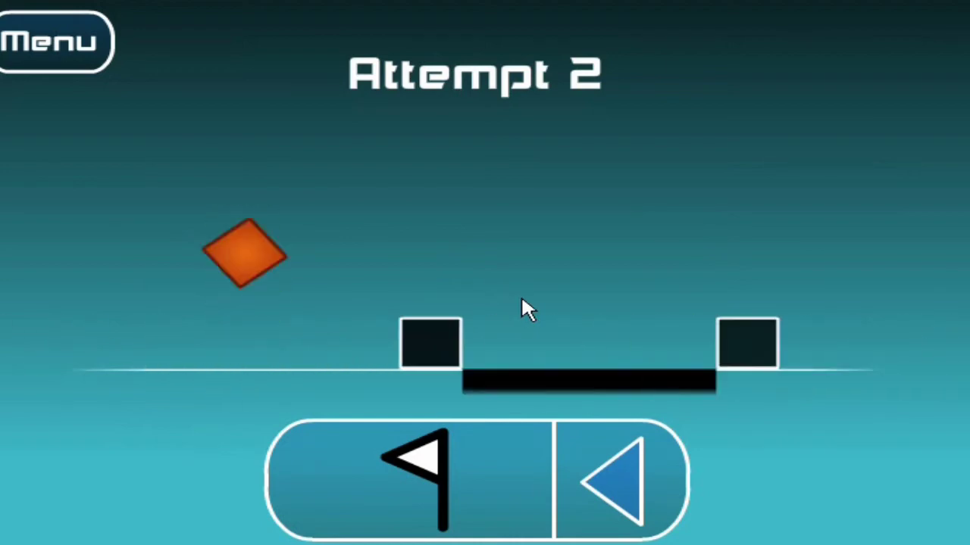
pyautogui.click(528, 263)
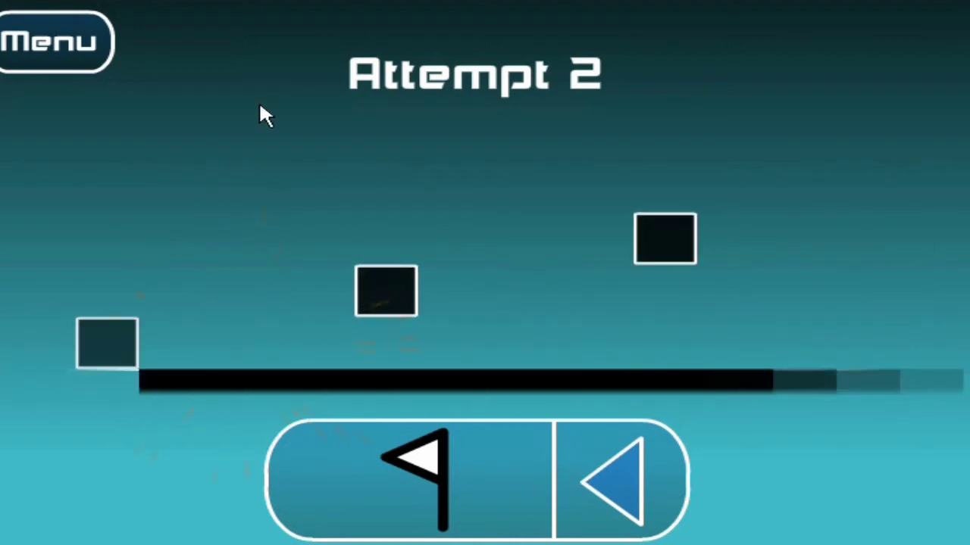
pyautogui.click(410, 248)
pyautogui.click(410, 248)
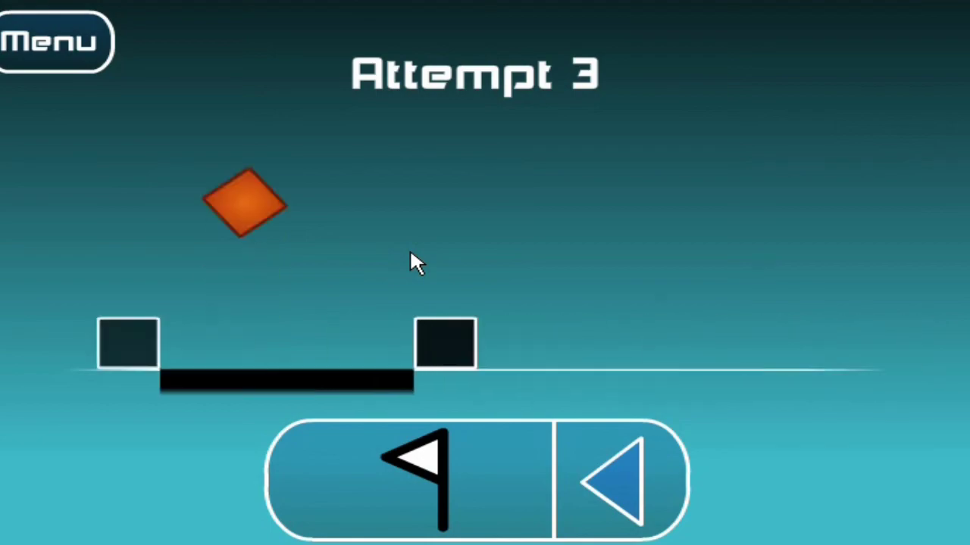